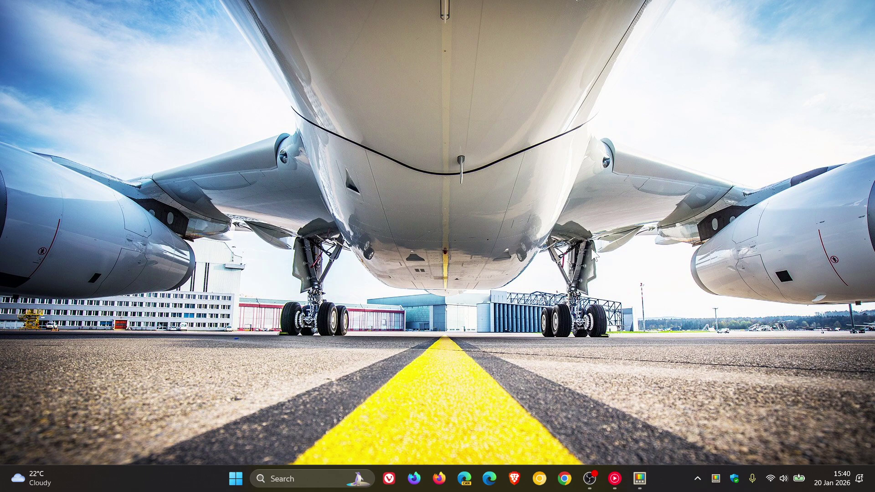
Step: Open PowerToys Settings from its taskbar preview, landing on the General page showing v0.97.0
{"action": "mouse_move", "coordinate": [640, 478]}
{"action": "left_click", "coordinate": [634, 368]}
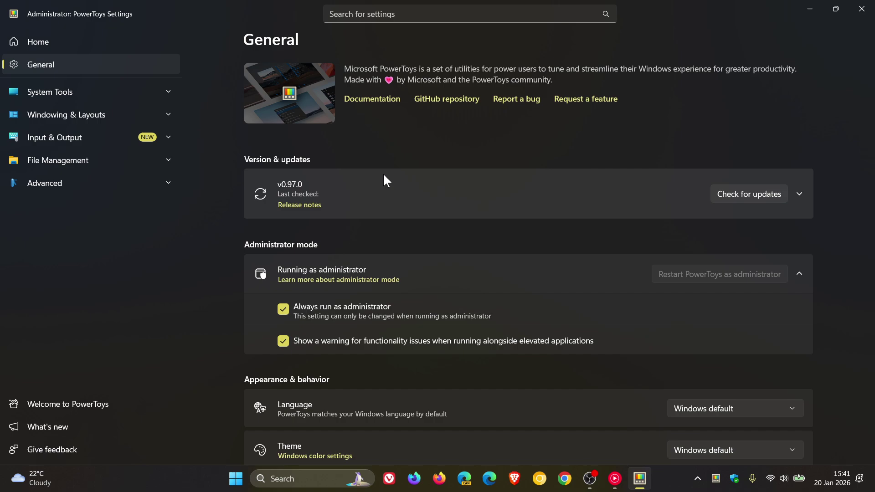
Step: Go to the Home dashboard and open the Command Palette utility page
{"action": "left_click", "coordinate": [91, 42]}
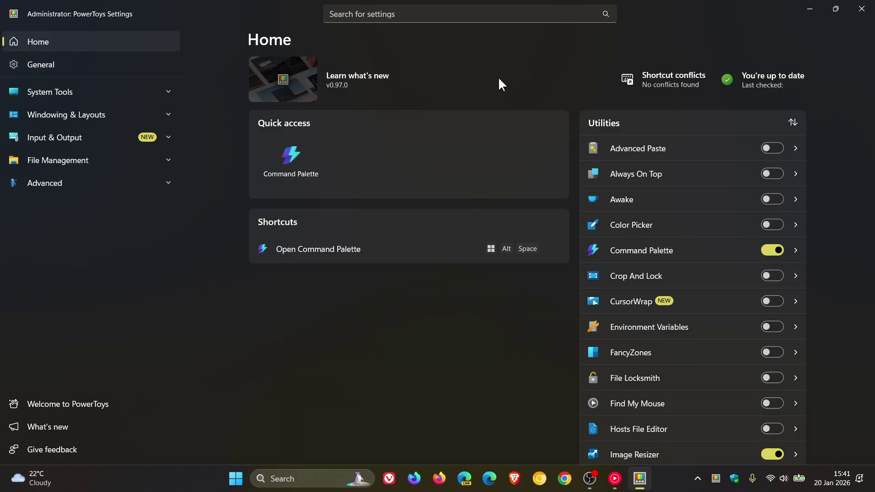
{"action": "left_click", "coordinate": [651, 251]}
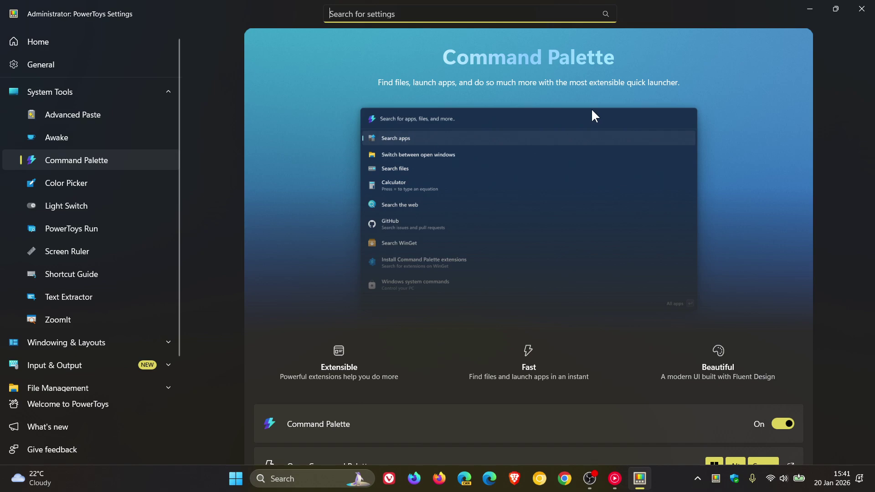
Step: Minimize PowerToys Settings, open Command Palette with Win+Alt+Space, and clear the old 'awake' query
{"action": "left_click", "coordinate": [810, 9]}
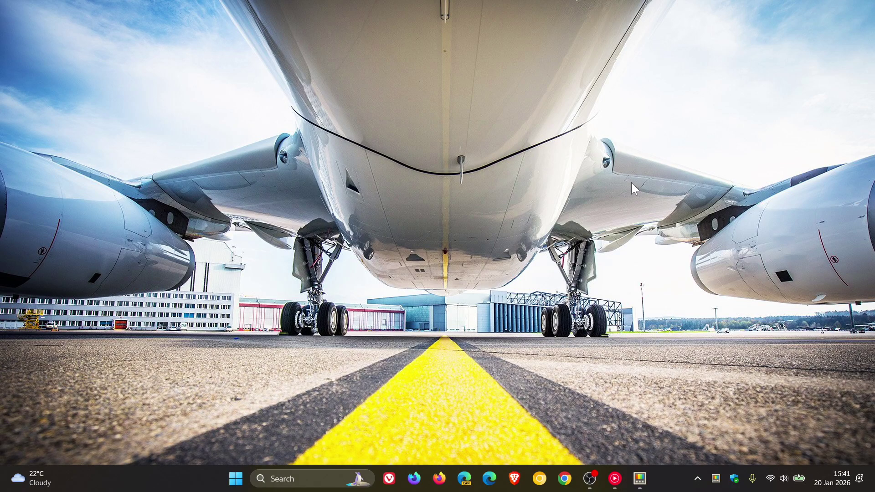
{"action": "key", "text": "super+alt+space"}
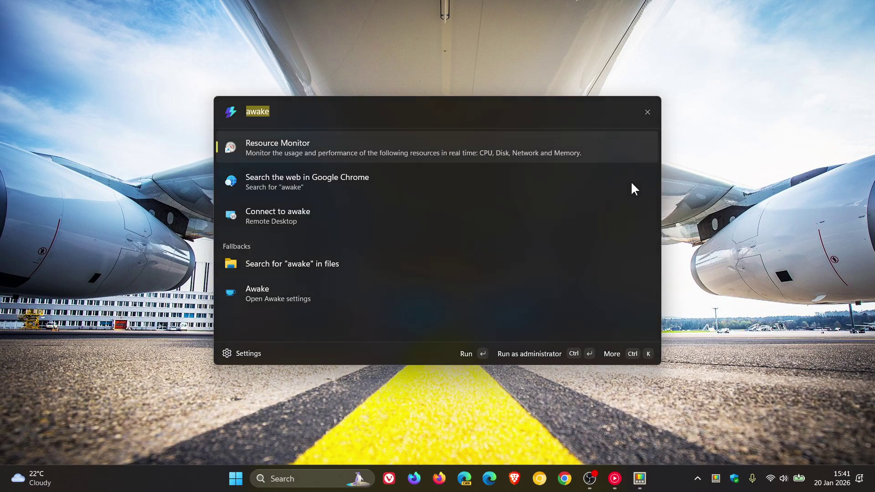
{"action": "key", "text": "BackSpace"}
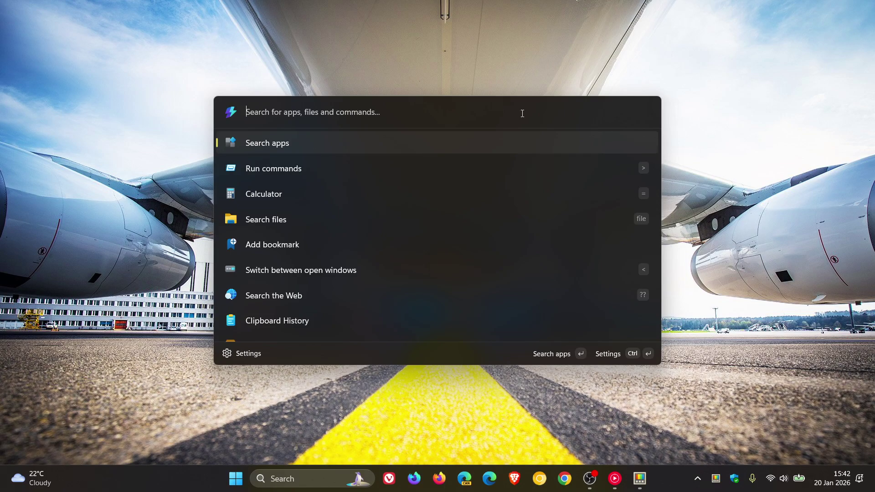
Step: In Command Palette Personalization, set Background to Custom color with a purple tint
{"action": "left_click", "coordinate": [231, 356]}
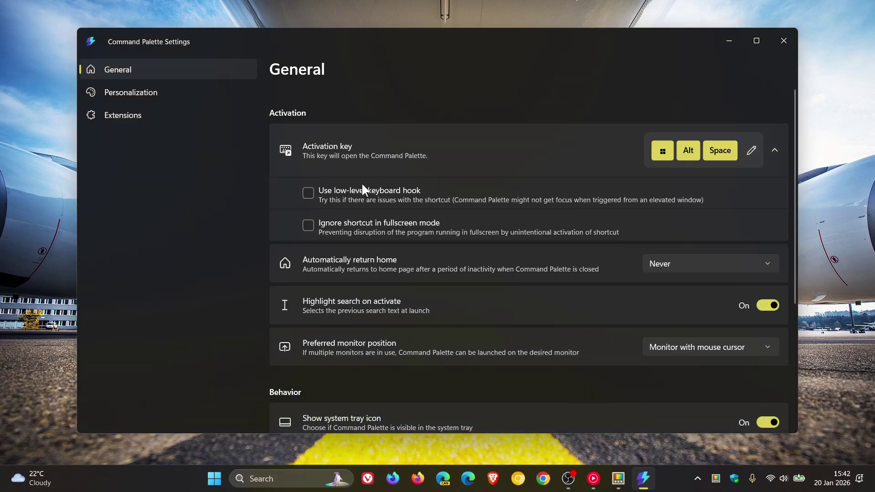
{"action": "left_click", "coordinate": [160, 92]}
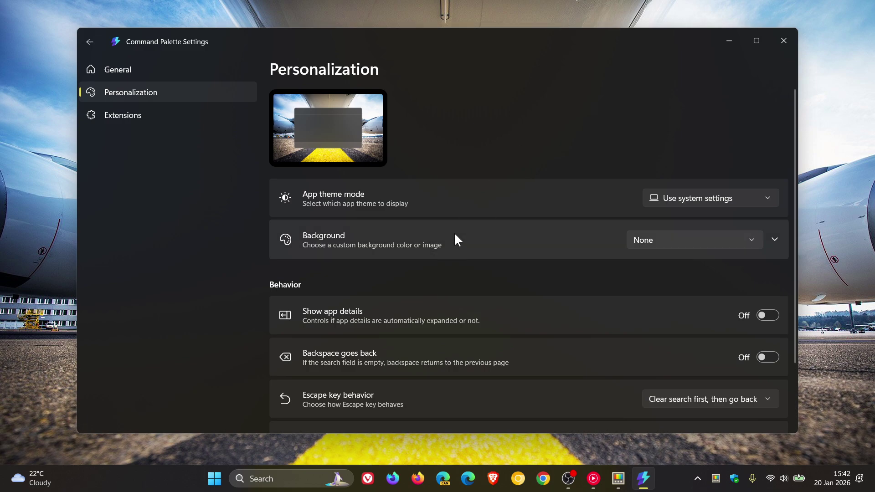
{"action": "left_click", "coordinate": [673, 249]}
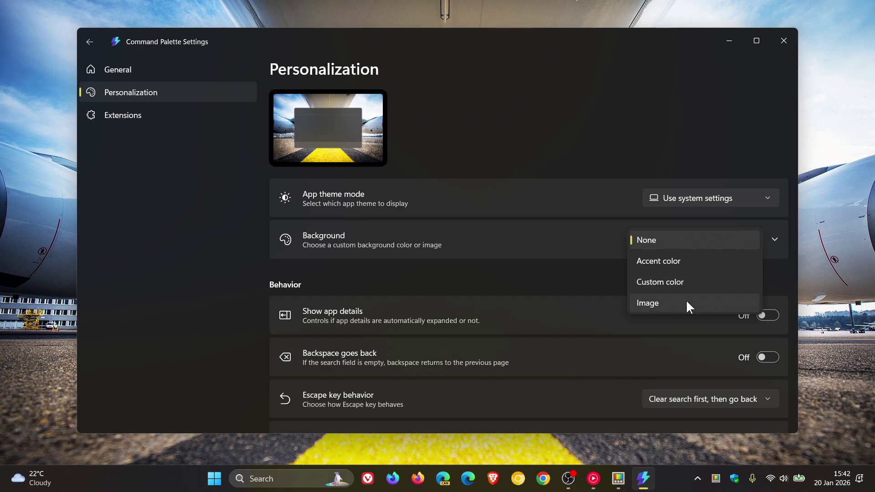
{"action": "left_click", "coordinate": [673, 283]}
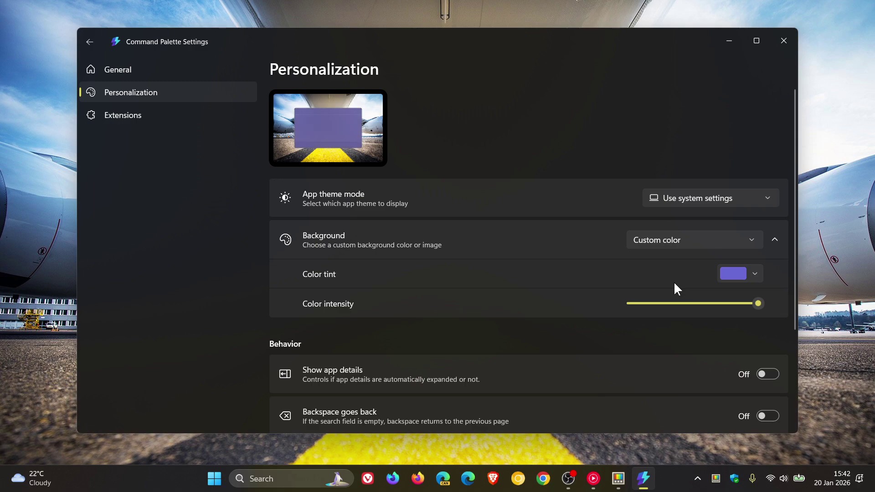
{"action": "left_click", "coordinate": [755, 275]}
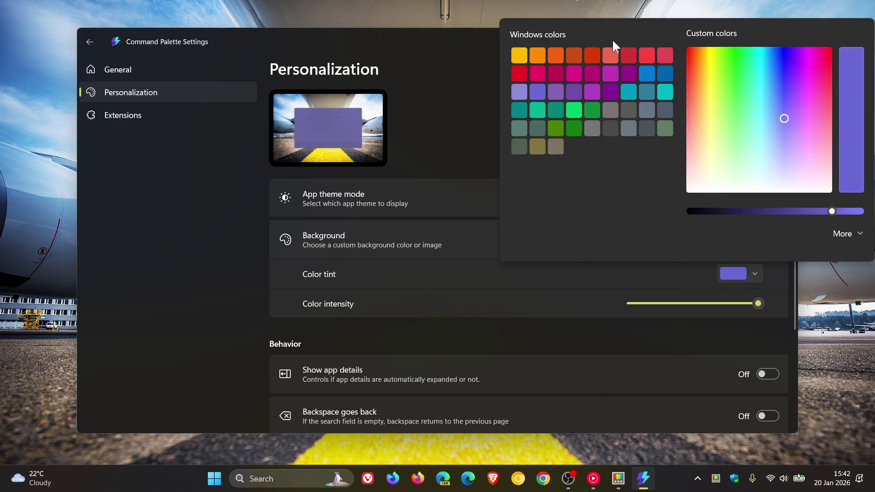
{"action": "left_click", "coordinate": [582, 283]}
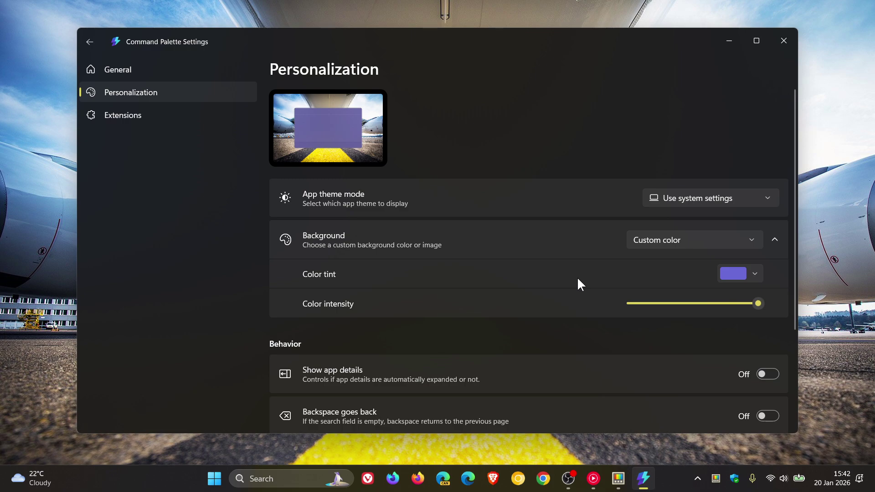
Step: Minimize Command Palette Settings and reopen the palette to preview the purple background
{"action": "left_click", "coordinate": [729, 42]}
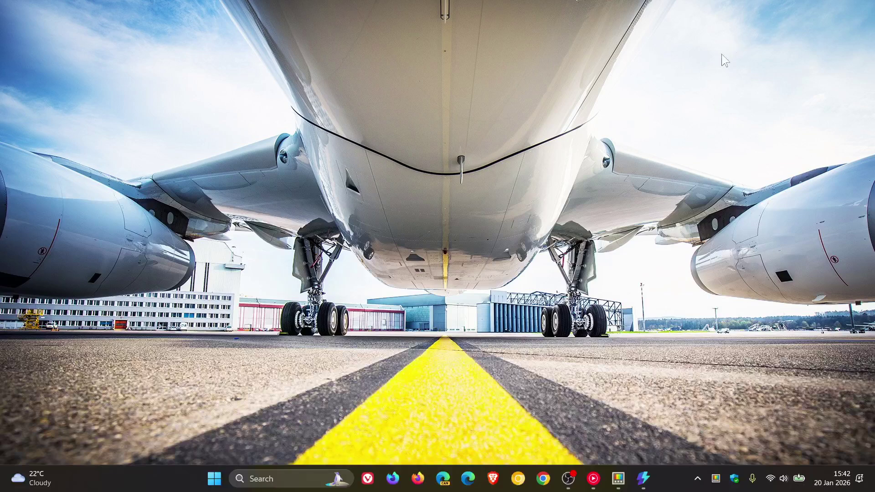
{"action": "key", "text": "super+alt+space"}
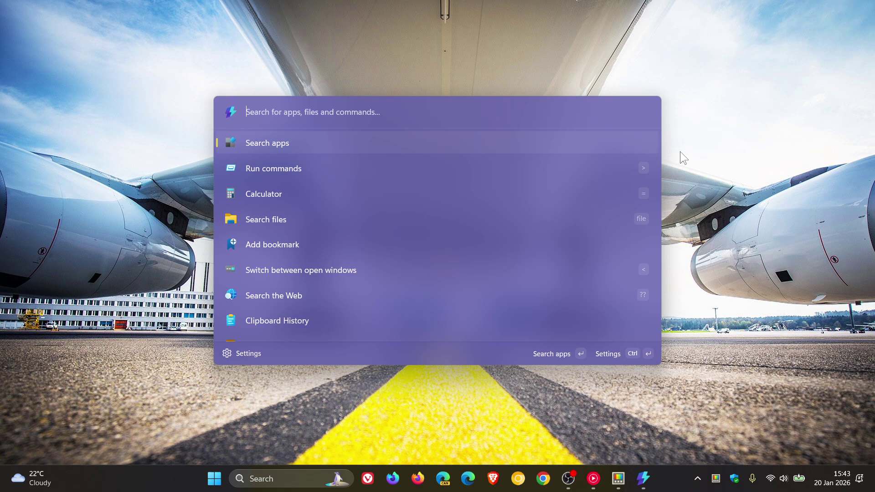
Step: Open Command Palette Settings to the Calculator extension under Extensions
{"action": "left_click", "coordinate": [250, 352]}
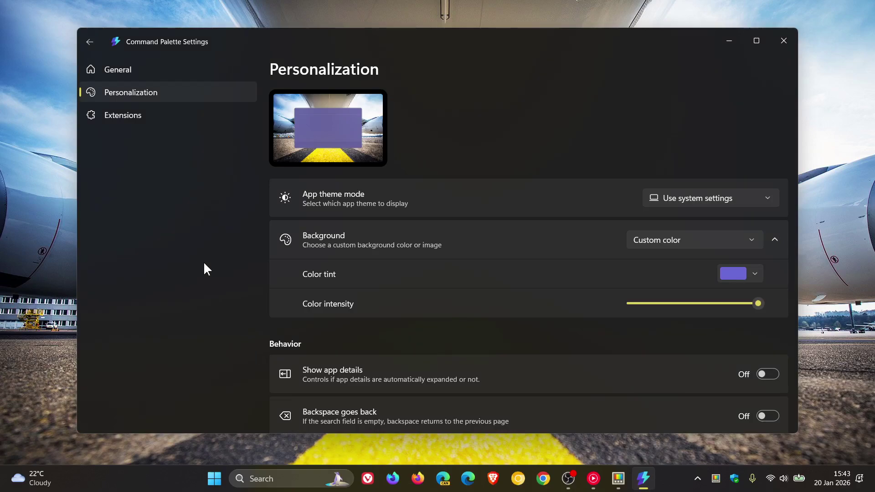
{"action": "left_click", "coordinate": [127, 116]}
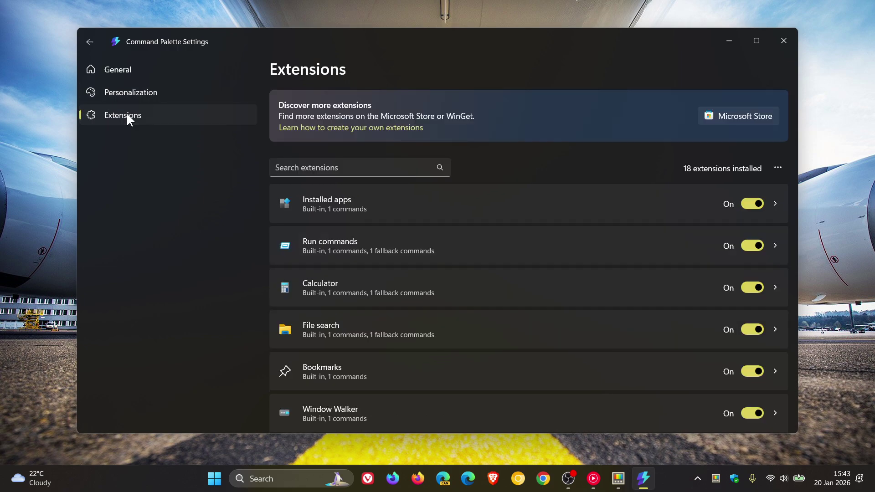
{"action": "left_click", "coordinate": [465, 294]}
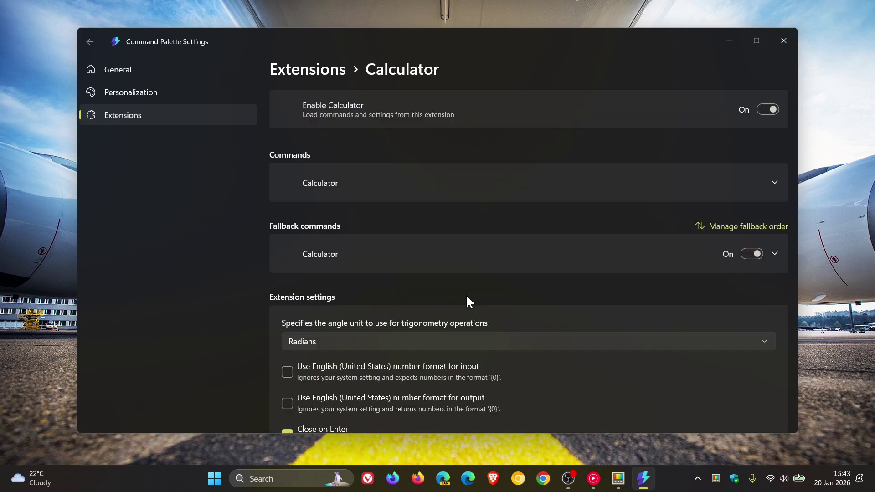
Step: Reorder the fallback commands so Open URL comes before Find file from path, and confirm
{"action": "left_click", "coordinate": [722, 236]}
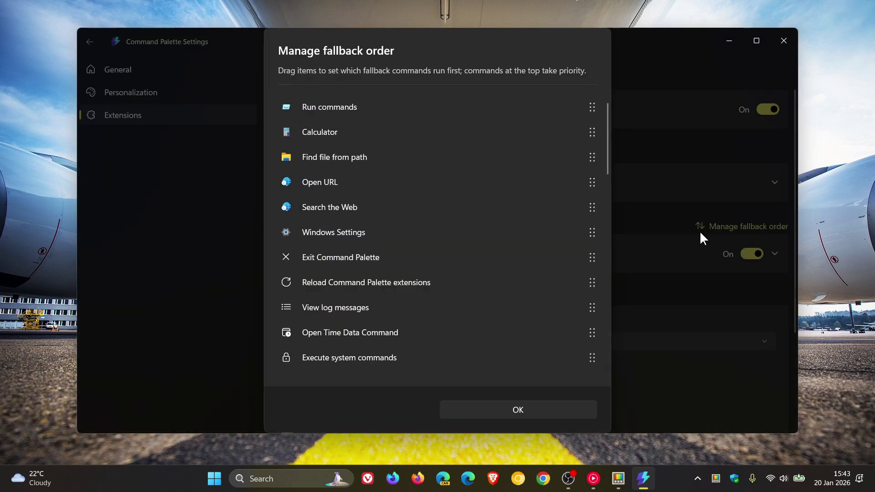
{"action": "left_click_drag", "start_coordinate": [387, 120], "coordinate": [385, 93]}
{"action": "mouse_move", "coordinate": [370, 180]}
{"action": "left_mouse_down"}
{"action": "mouse_move", "coordinate": [372, 291]}
{"action": "mouse_move", "coordinate": [386, 179]}
{"action": "mouse_move", "coordinate": [377, 116]}
{"action": "mouse_move", "coordinate": [379, 175]}
{"action": "left_mouse_up"}
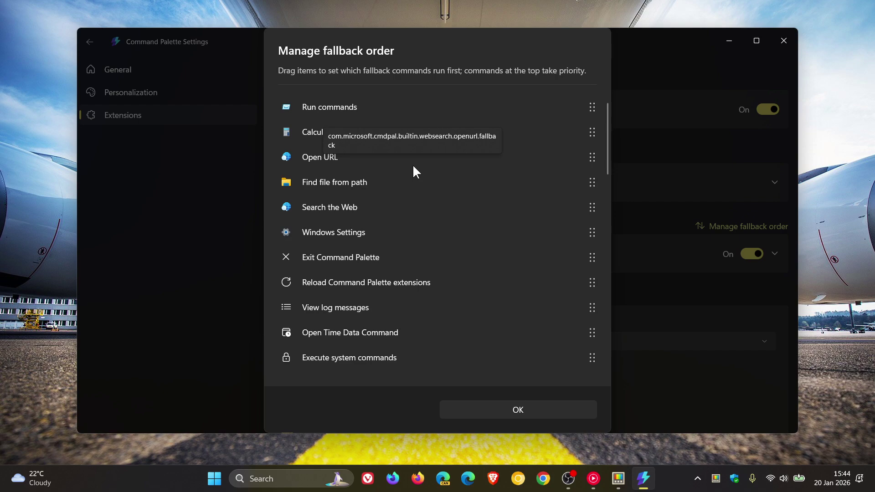
{"action": "left_click", "coordinate": [485, 414]}
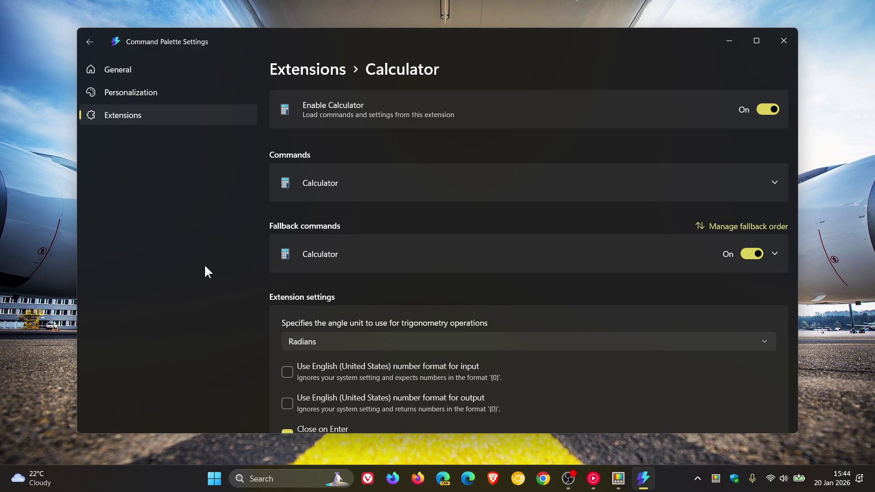
Step: Return to the Extensions list and open the PowerToys extension's settings page
{"action": "key", "text": "alt+Left"}
{"action": "scroll", "coordinate": [565, 159], "scroll_direction": "down", "scroll_amount": 5}
{"action": "scroll", "coordinate": [566, 161], "scroll_direction": "down", "scroll_amount": 3}
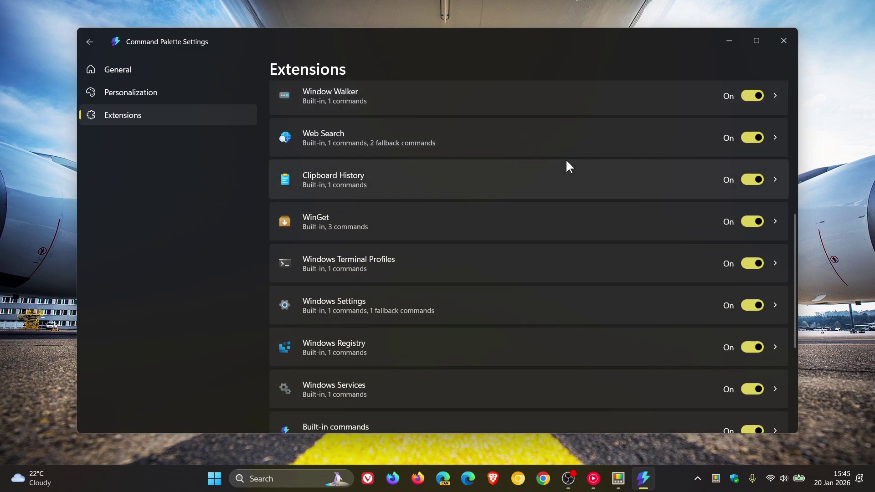
{"action": "scroll", "coordinate": [566, 161], "scroll_direction": "down", "scroll_amount": 3}
{"action": "scroll", "coordinate": [564, 166], "scroll_direction": "down", "scroll_amount": 2}
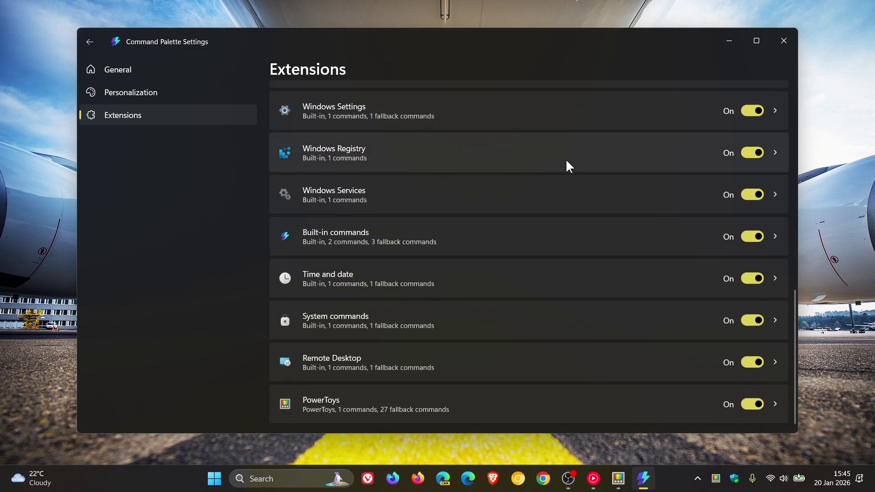
{"action": "left_click", "coordinate": [525, 408]}
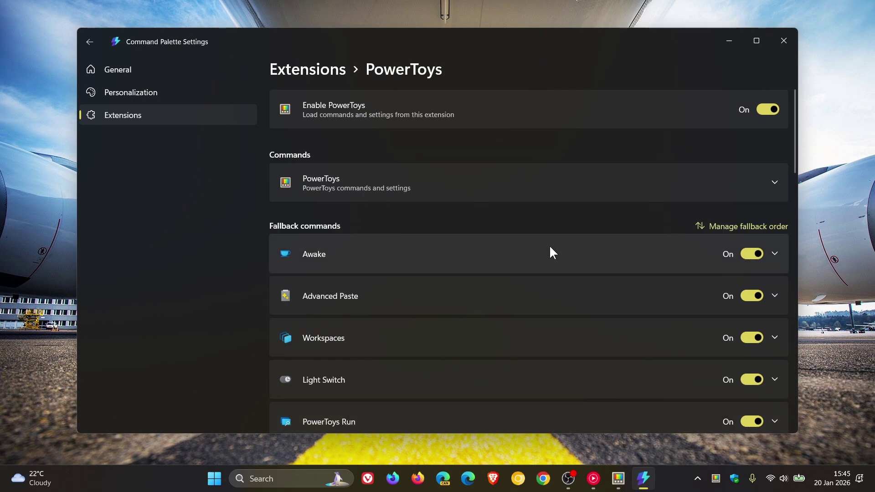
Step: Scroll through the PowerToys extension's fallback commands, confirming all are On
{"action": "scroll", "coordinate": [551, 249], "scroll_direction": "down", "scroll_amount": 3}
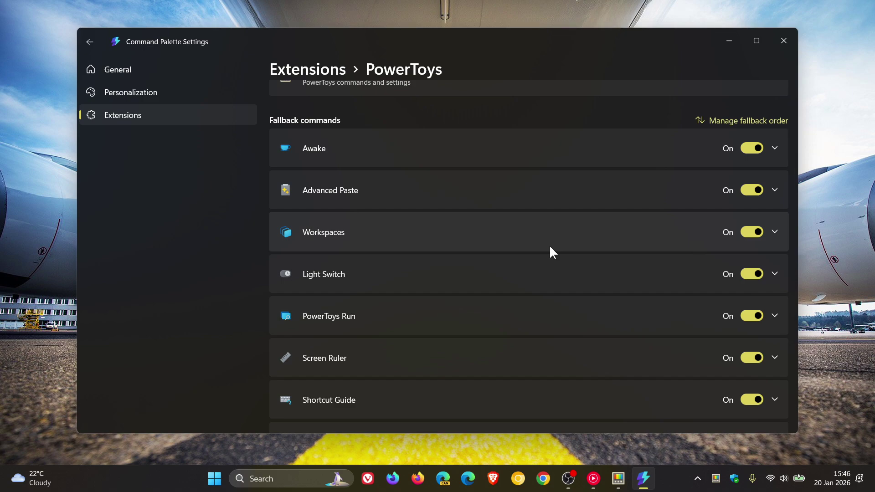
{"action": "scroll", "coordinate": [550, 249], "scroll_direction": "down", "scroll_amount": 9}
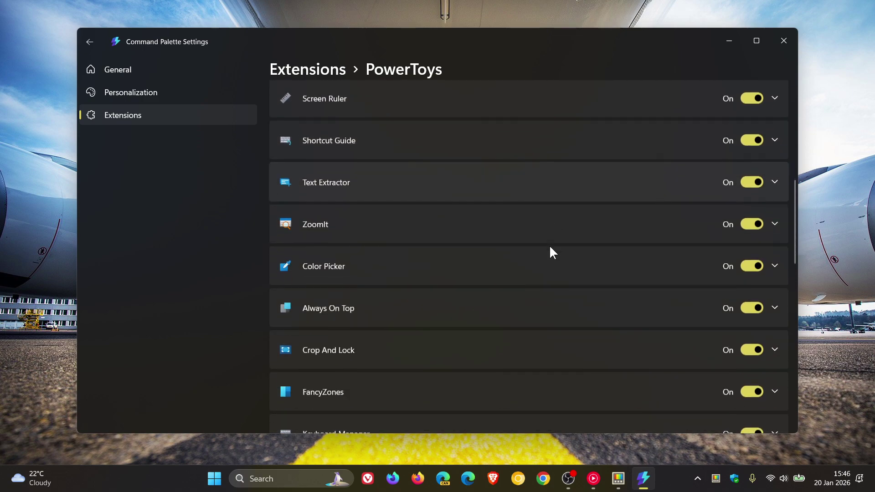
{"action": "scroll", "coordinate": [550, 249], "scroll_direction": "down", "scroll_amount": 12}
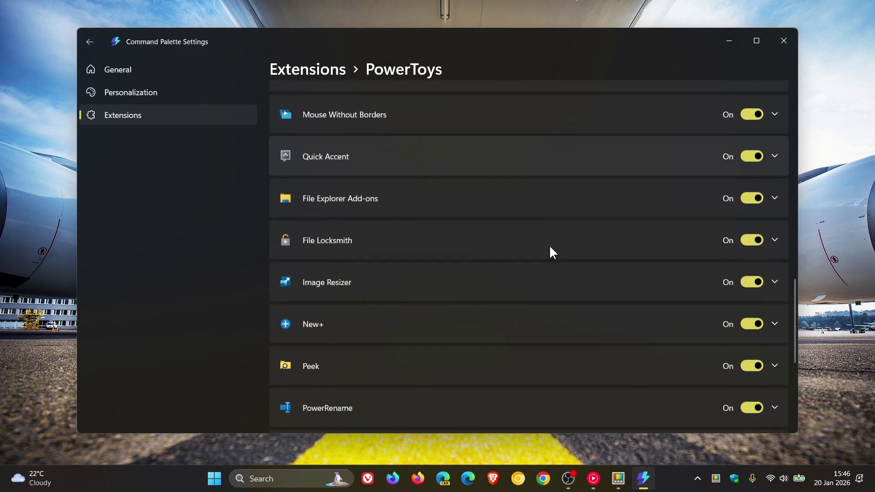
{"action": "scroll", "coordinate": [550, 249], "scroll_direction": "down", "scroll_amount": 4}
{"action": "scroll", "coordinate": [549, 248], "scroll_direction": "up", "scroll_amount": 9}
{"action": "scroll", "coordinate": [549, 248], "scroll_direction": "up", "scroll_amount": 18}
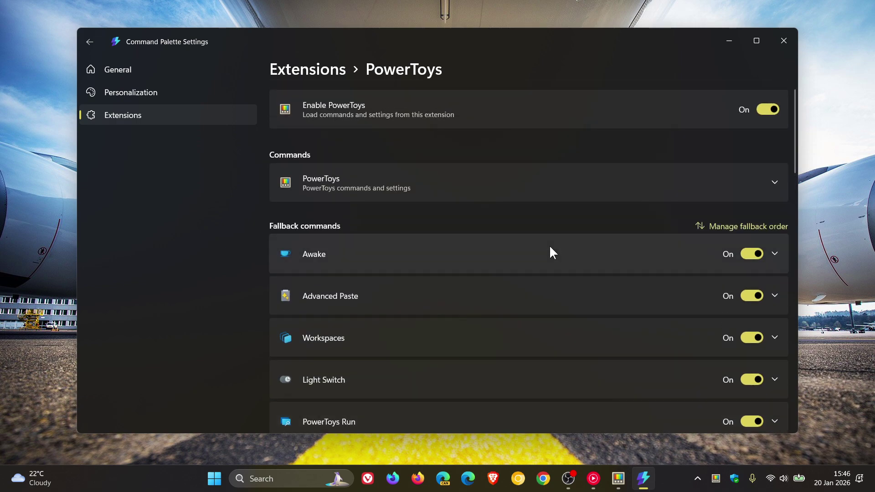
Step: Search 'awake' in Command Palette and run the Awake fallback to open its settings page
{"action": "left_click", "coordinate": [728, 42]}
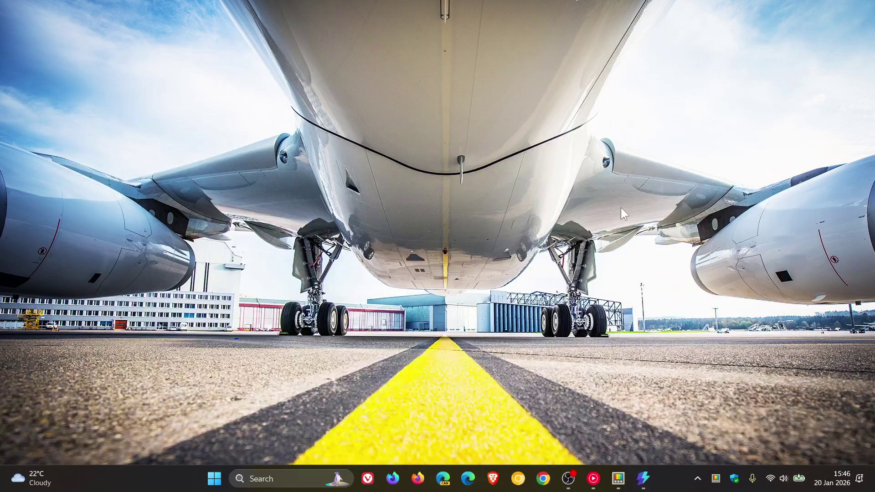
{"action": "key", "text": "super+alt+space"}
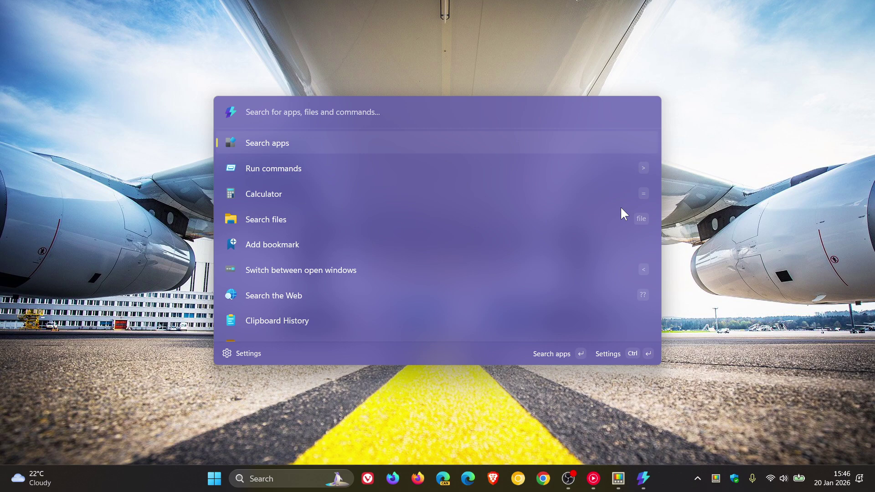
{"action": "type", "text": "awa"}
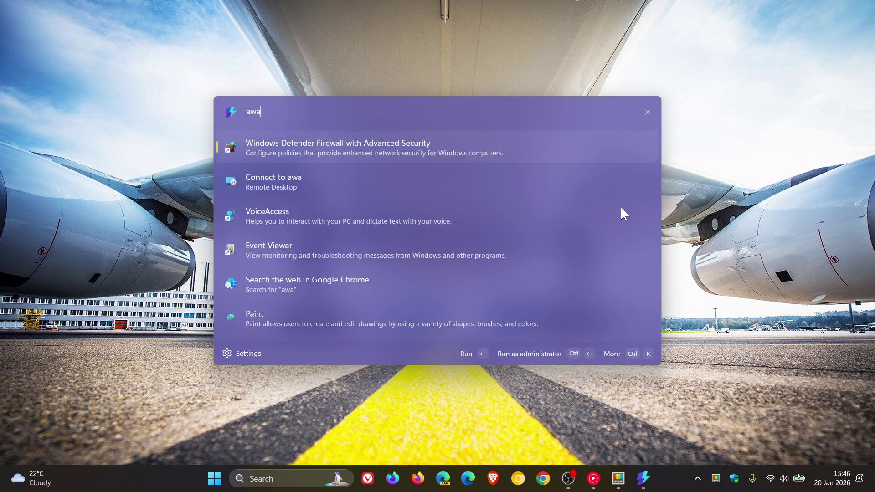
{"action": "type", "text": "ke"}
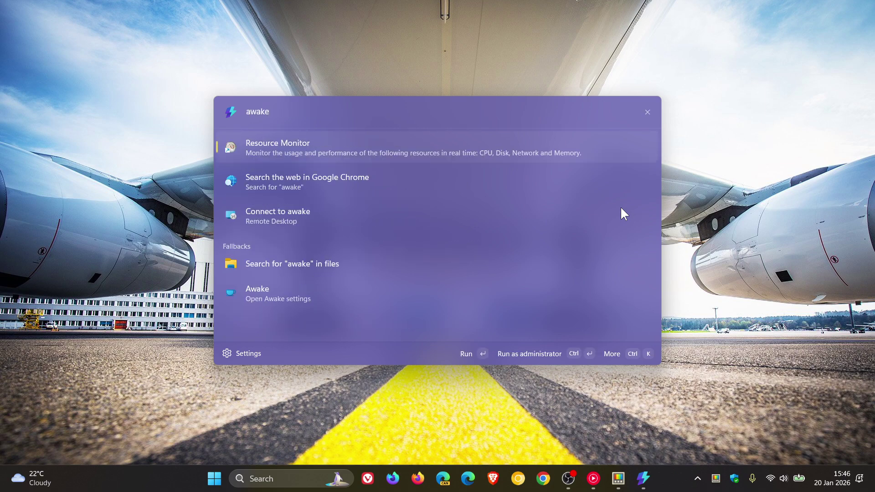
{"action": "left_click", "coordinate": [325, 303]}
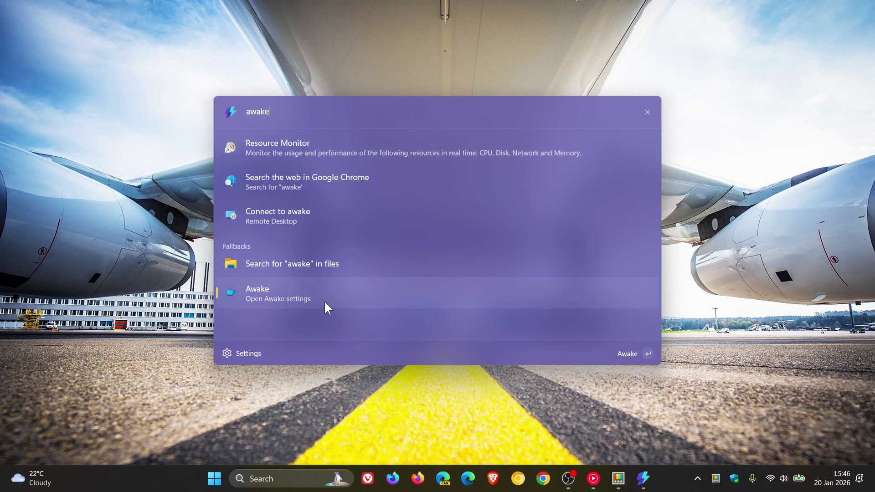
{"action": "left_click", "coordinate": [325, 299]}
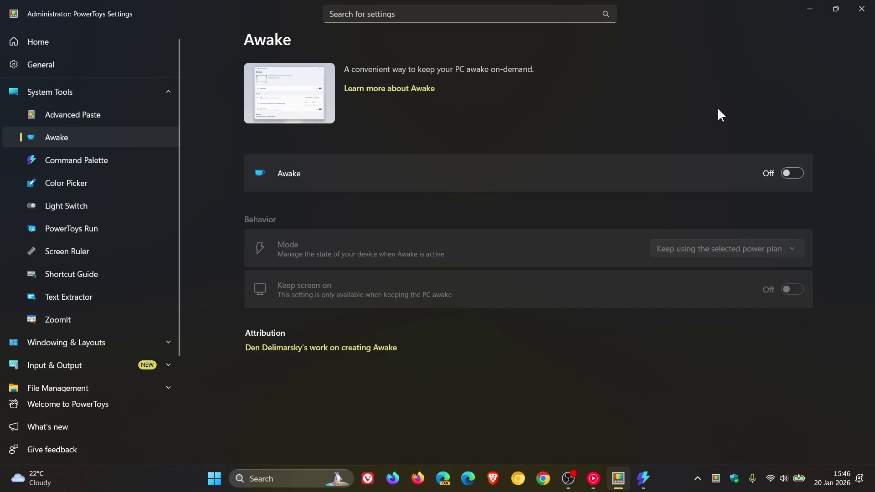
Step: Minimize PowerToys Settings and close the Command Palette Settings window via its taskbar preview
{"action": "left_click", "coordinate": [807, 8]}
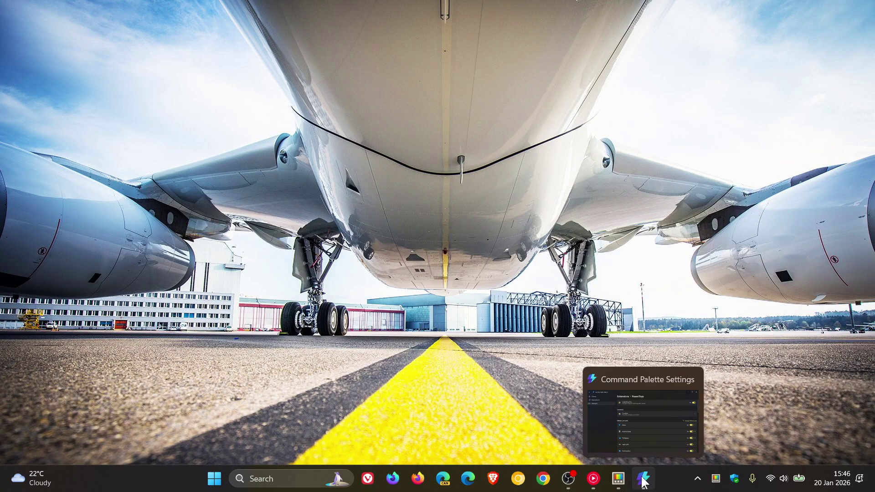
{"action": "left_click", "coordinate": [630, 433]}
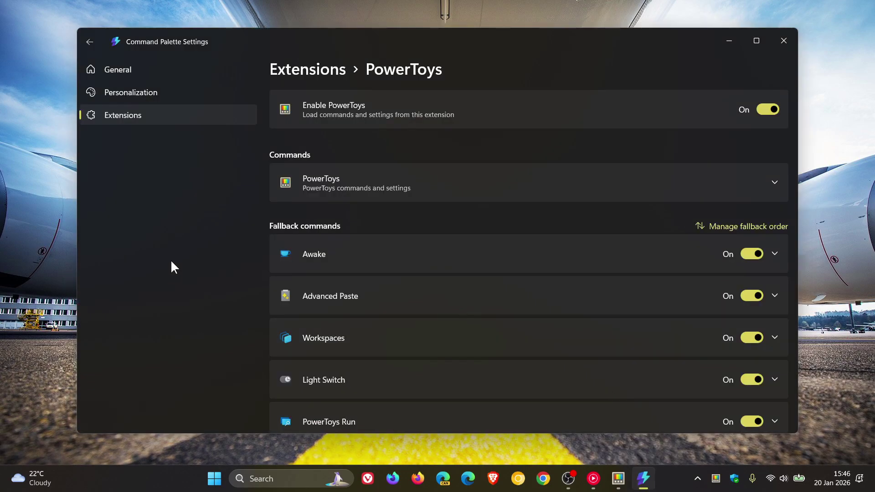
{"action": "left_click", "coordinate": [780, 39]}
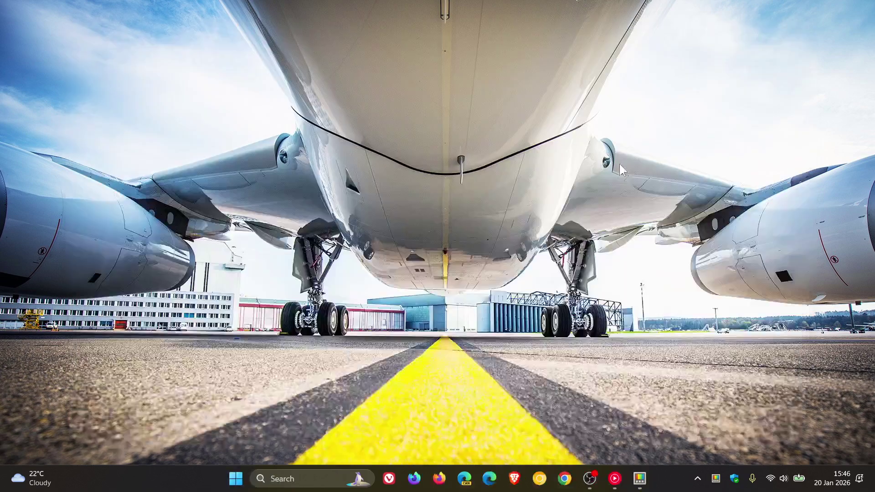
Step: Reopen Command Palette, clear the 'awake' query, and dismiss the palette with Esc
{"action": "key", "text": "super+alt+space"}
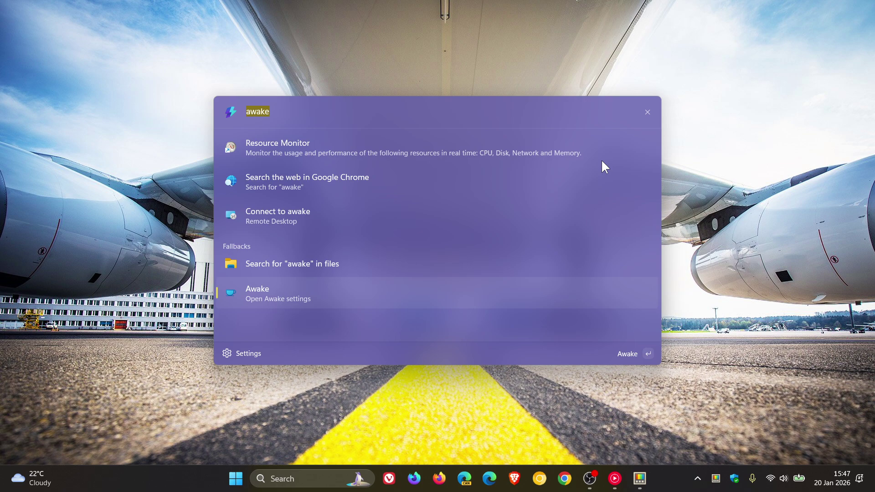
{"action": "key", "text": "BackSpace"}
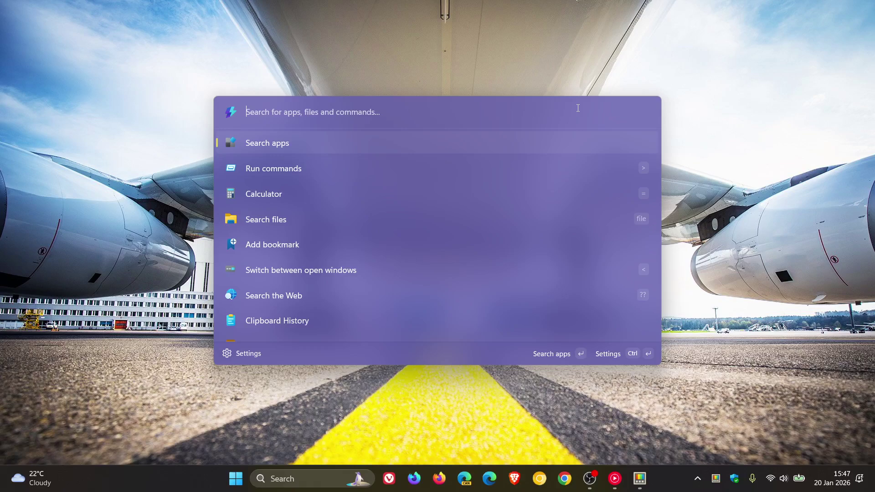
{"action": "key", "text": "Escape"}
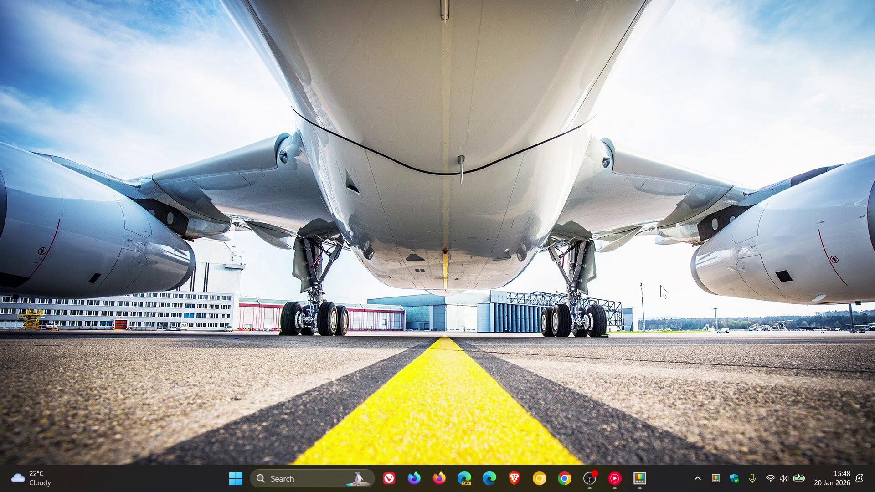
Step: Restore PowerToys Settings, switch CursorWrap on under Mouse Utilities, then minimize the window
{"action": "left_click", "coordinate": [639, 478]}
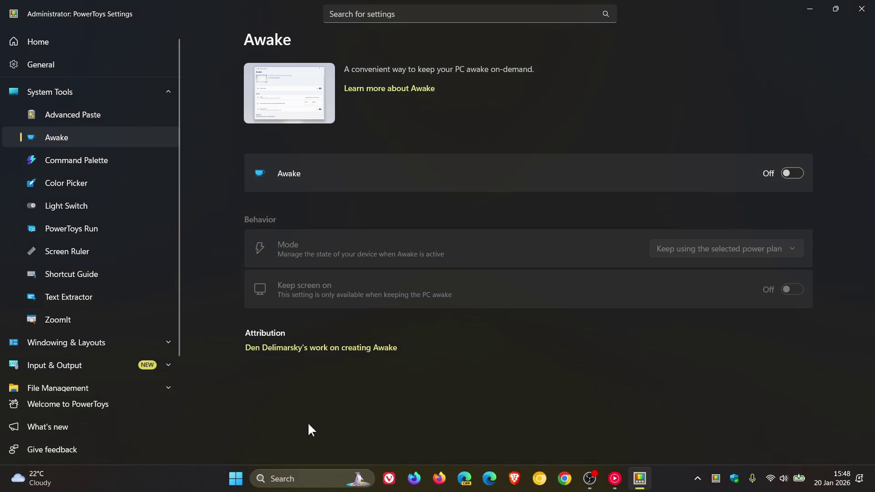
{"action": "left_click", "coordinate": [86, 368]}
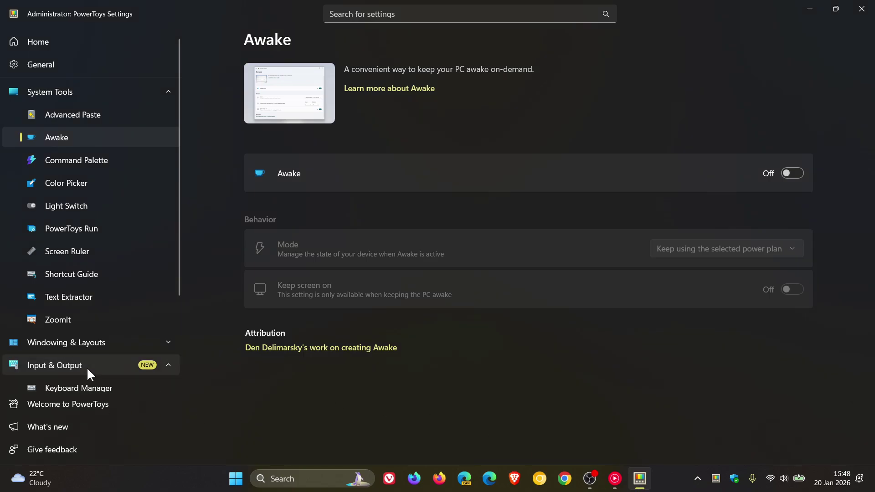
{"action": "scroll", "coordinate": [112, 279], "scroll_direction": "down", "scroll_amount": 3}
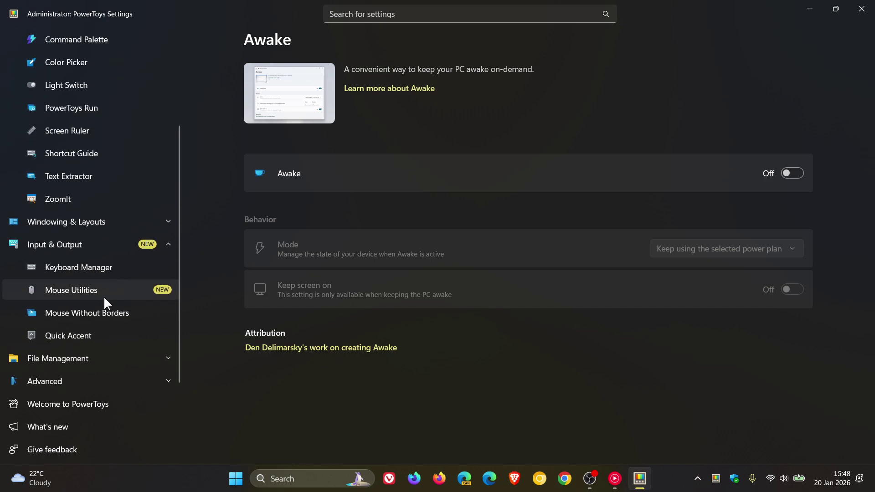
{"action": "left_click", "coordinate": [105, 298]}
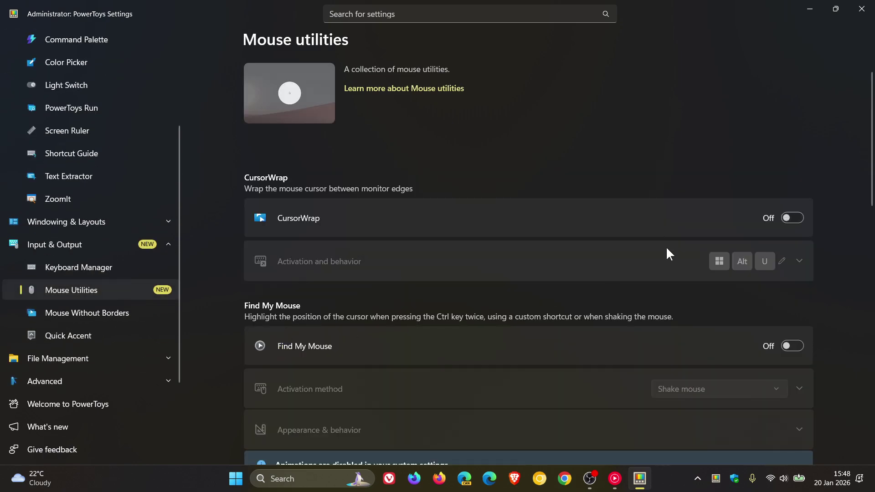
{"action": "left_click", "coordinate": [793, 218]}
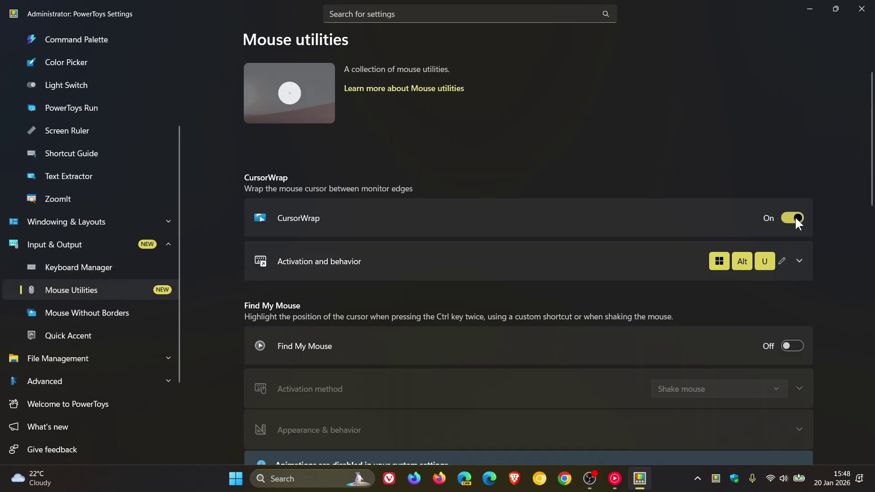
{"action": "left_click", "coordinate": [808, 8]}
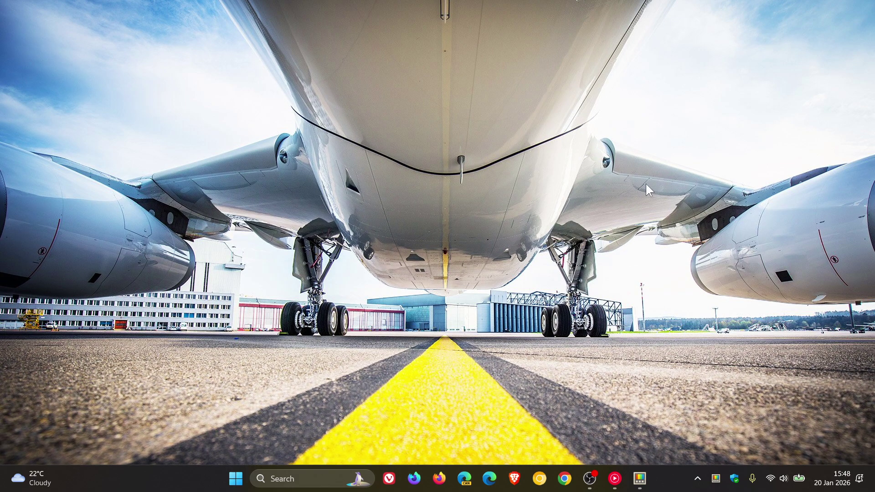
Step: Toggle the Quick Access flyout from the tray icon several times, then open full Settings from its gear
{"action": "left_click", "coordinate": [716, 481]}
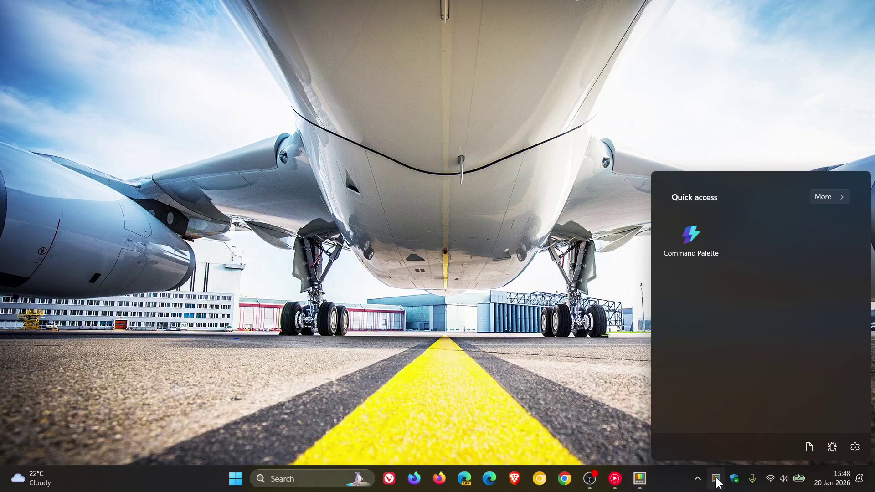
{"action": "left_click", "coordinate": [716, 481]}
{"action": "left_click", "coordinate": [717, 482]}
{"action": "left_click", "coordinate": [716, 481]}
{"action": "left_click", "coordinate": [716, 482]}
{"action": "left_click", "coordinate": [854, 447]}
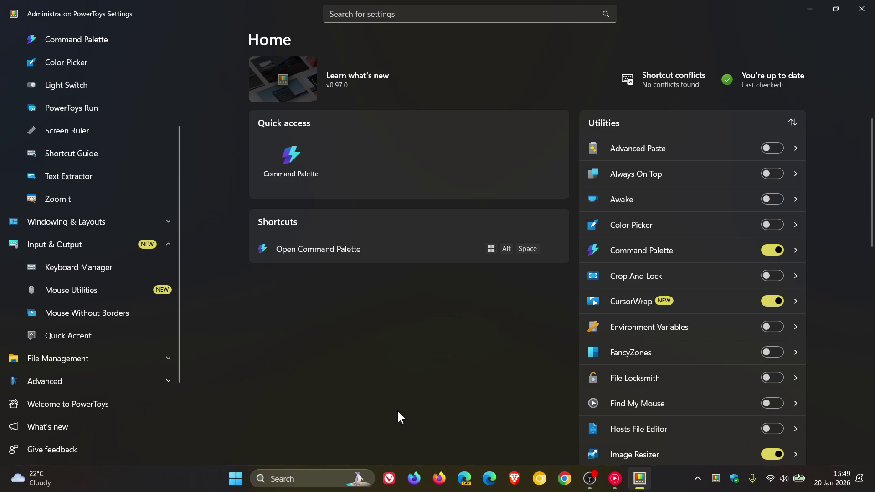
Step: Open the General page, scroll down to Diagnostics, then back up to the Quick Access flyout row
{"action": "scroll", "coordinate": [121, 210], "scroll_direction": "up", "scroll_amount": 5}
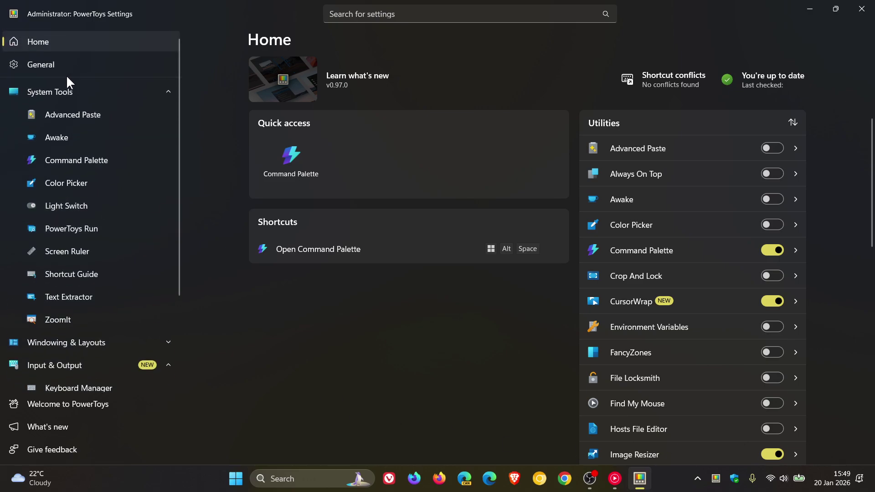
{"action": "left_click", "coordinate": [67, 68]}
{"action": "scroll", "coordinate": [824, 169], "scroll_direction": "down", "scroll_amount": 8}
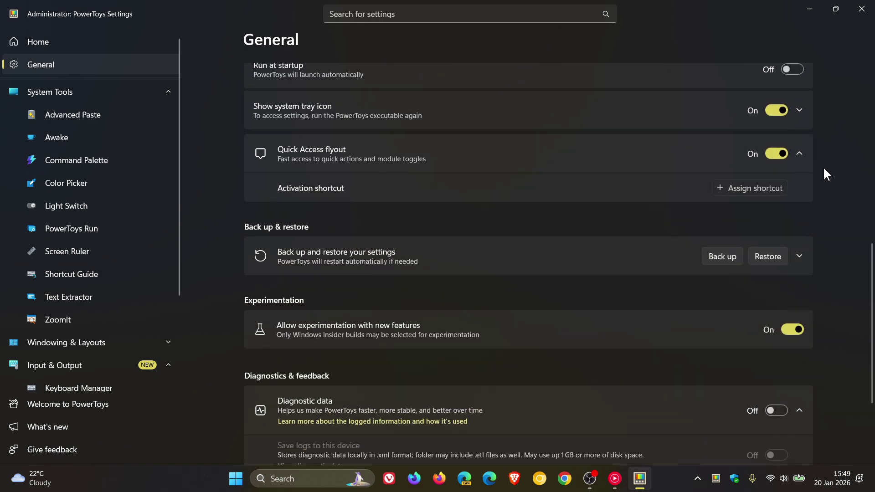
{"action": "scroll", "coordinate": [823, 169], "scroll_direction": "down", "scroll_amount": 3}
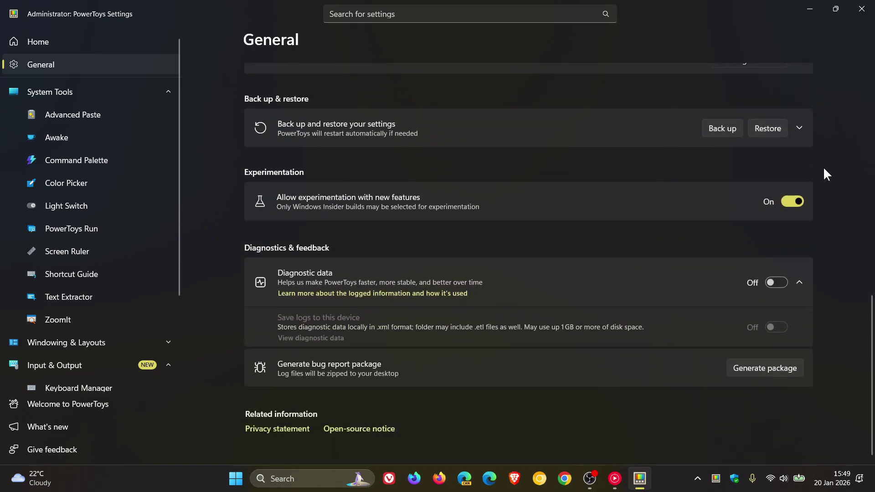
{"action": "scroll", "coordinate": [607, 271], "scroll_direction": "up", "scroll_amount": 5}
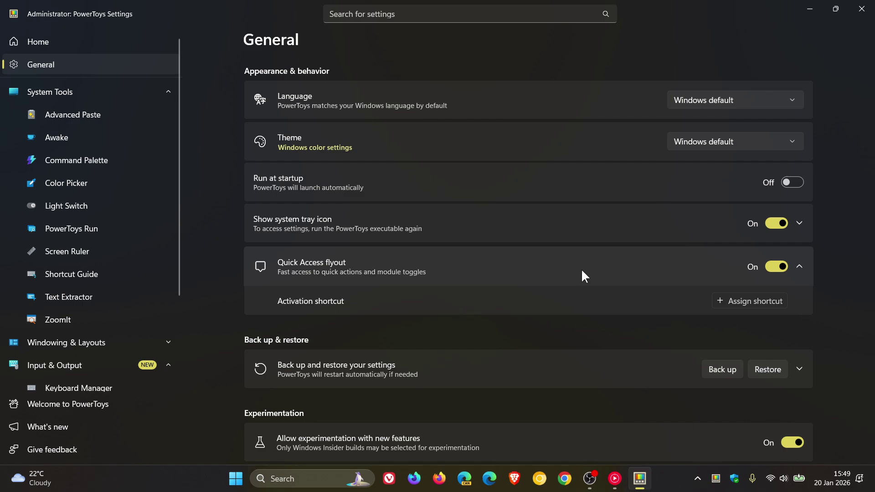
{"action": "left_click", "coordinate": [732, 301]}
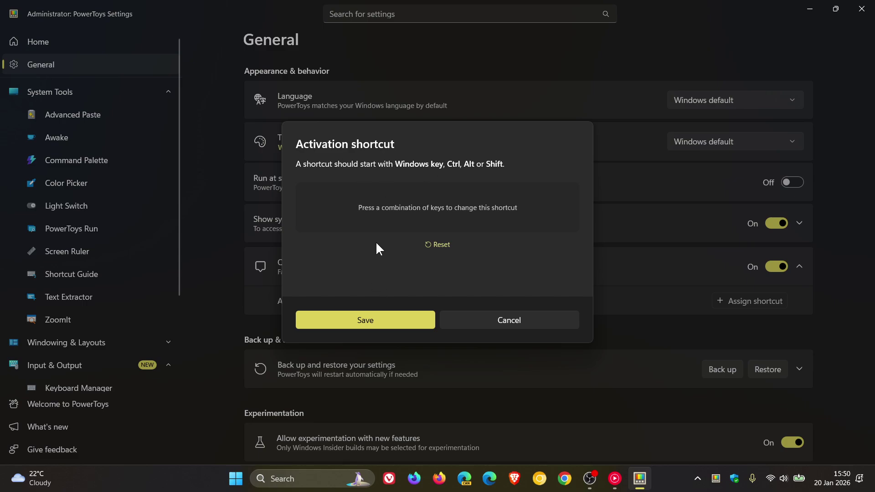
{"action": "left_click", "coordinate": [487, 321]}
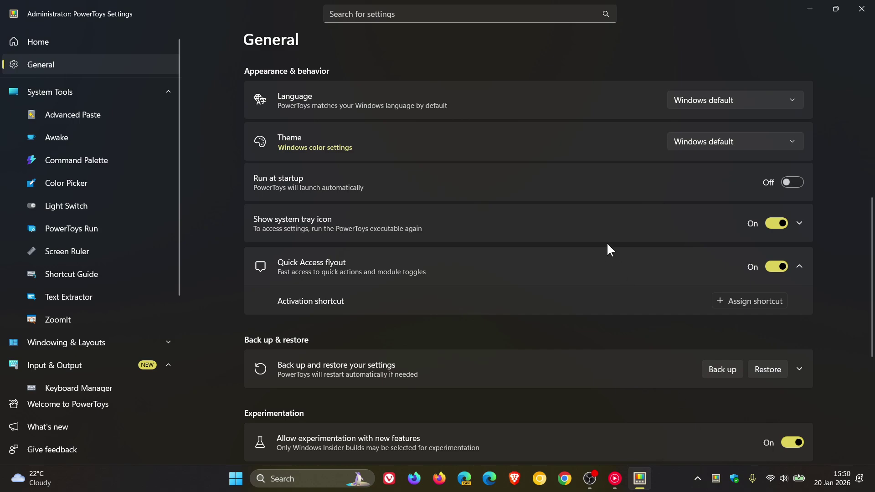
Step: Briefly switch the system tray icon to monochrome, then revert to the coloured icon
{"action": "left_click", "coordinate": [597, 225]}
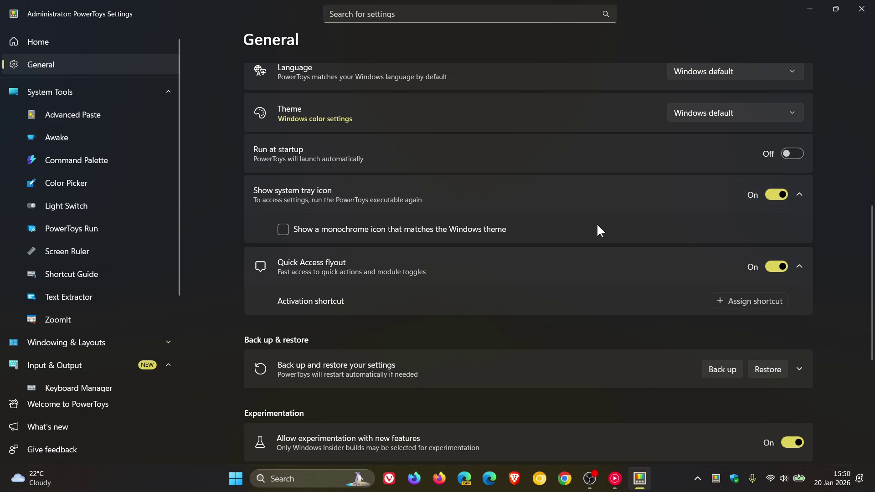
{"action": "left_click", "coordinate": [283, 231]}
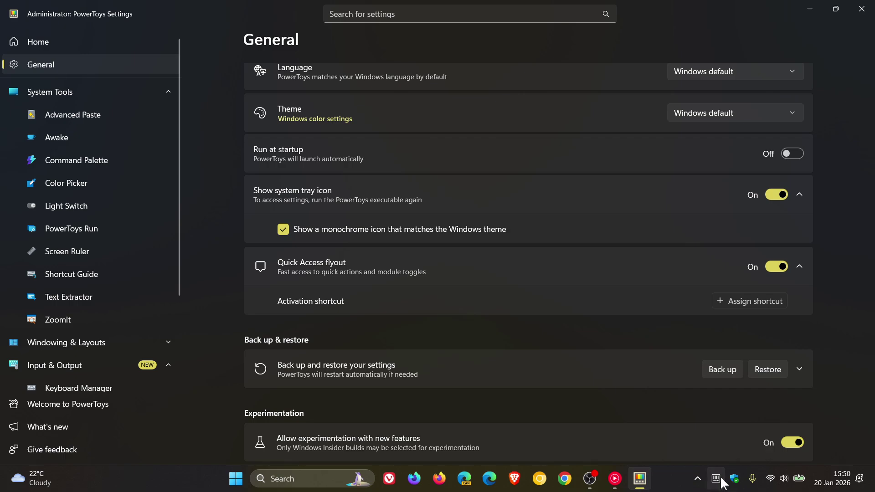
{"action": "left_click", "coordinate": [283, 228]}
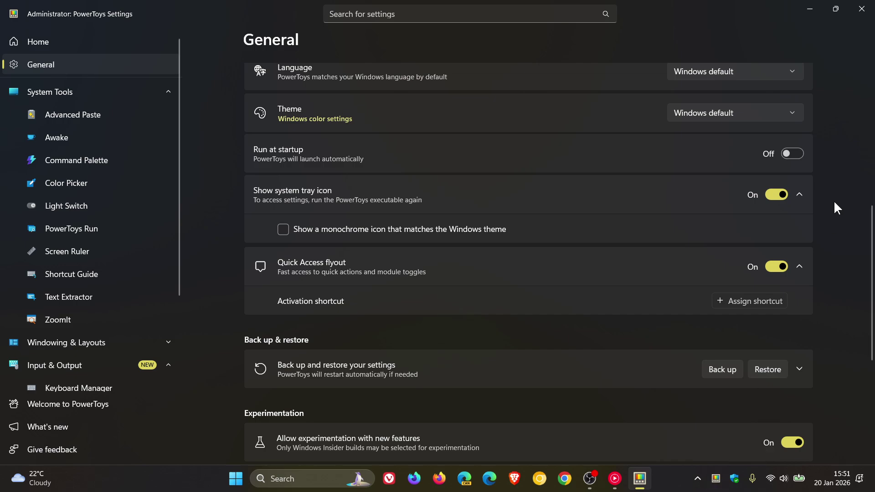
Step: Return to the Home dashboard showing Command Palette, CursorWrap and Image Resizer enabled
{"action": "left_click", "coordinate": [80, 44]}
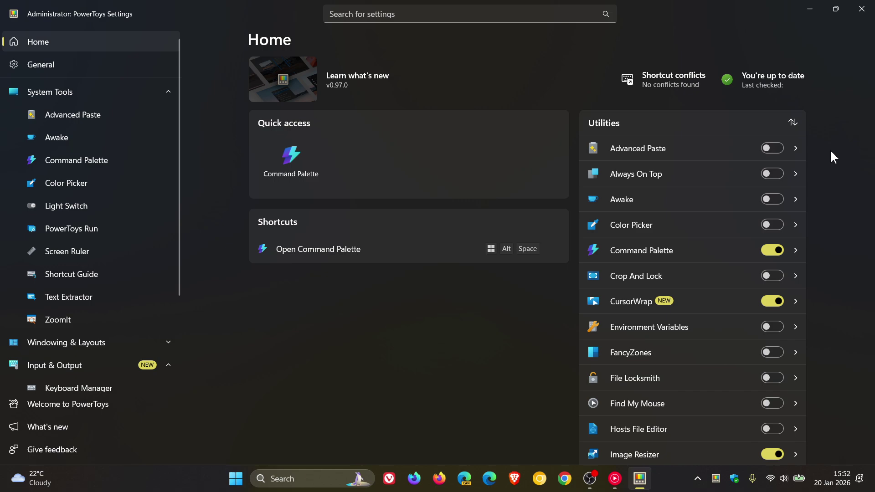
Step: From the General page, read down the v0.97.0 release notes to the Assets section
{"action": "left_click", "coordinate": [62, 59]}
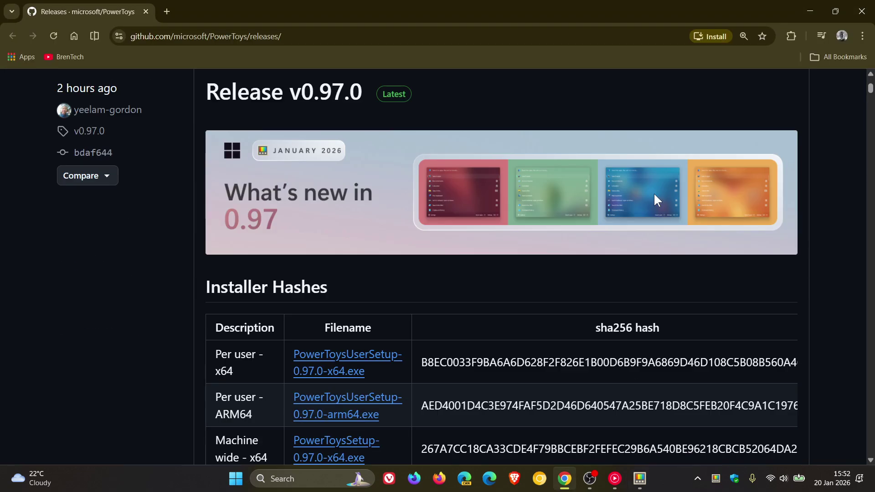
{"action": "scroll", "coordinate": [653, 192], "scroll_direction": "down", "scroll_amount": 20}
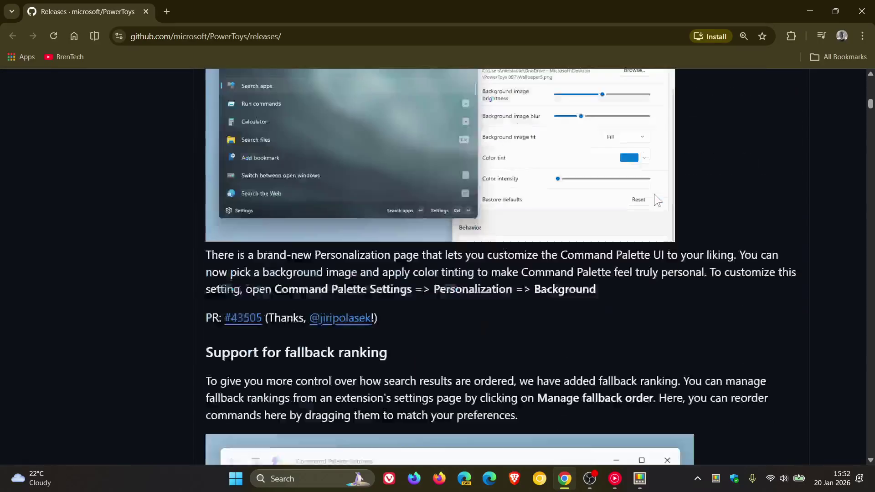
{"action": "scroll", "coordinate": [653, 192], "scroll_direction": "down", "scroll_amount": 18}
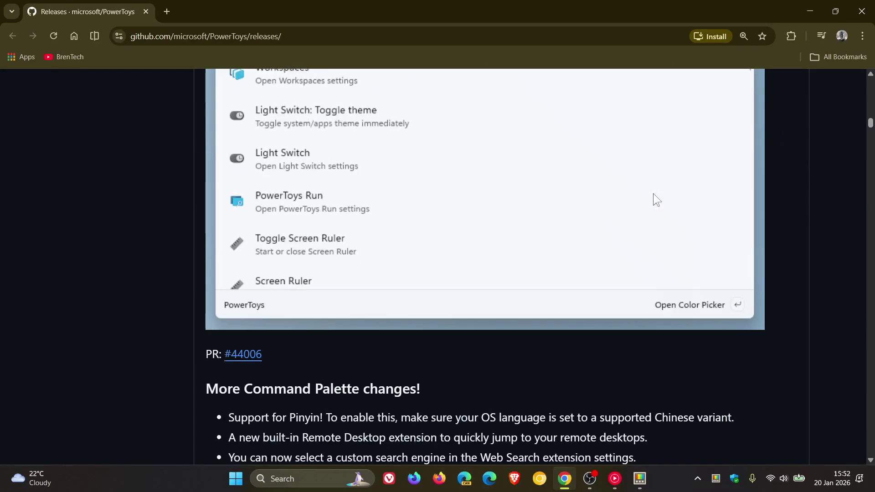
{"action": "scroll", "coordinate": [652, 193], "scroll_direction": "down", "scroll_amount": 17}
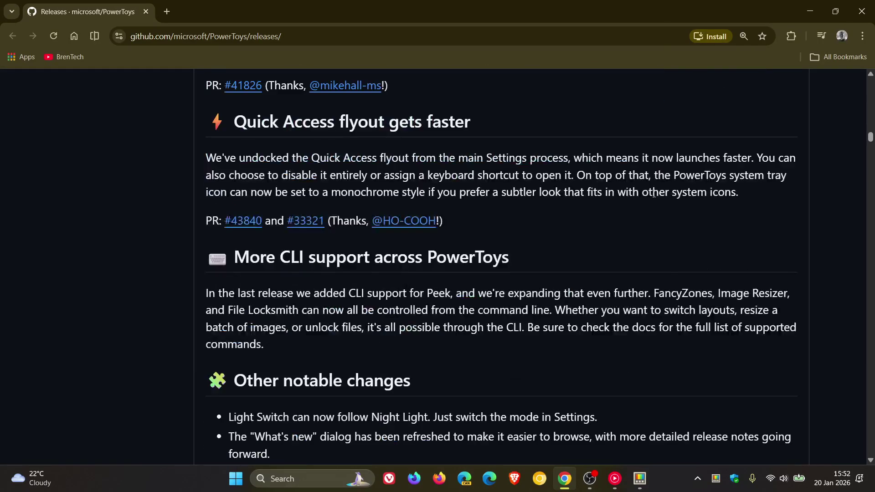
{"action": "scroll", "coordinate": [653, 194], "scroll_direction": "down", "scroll_amount": 20}
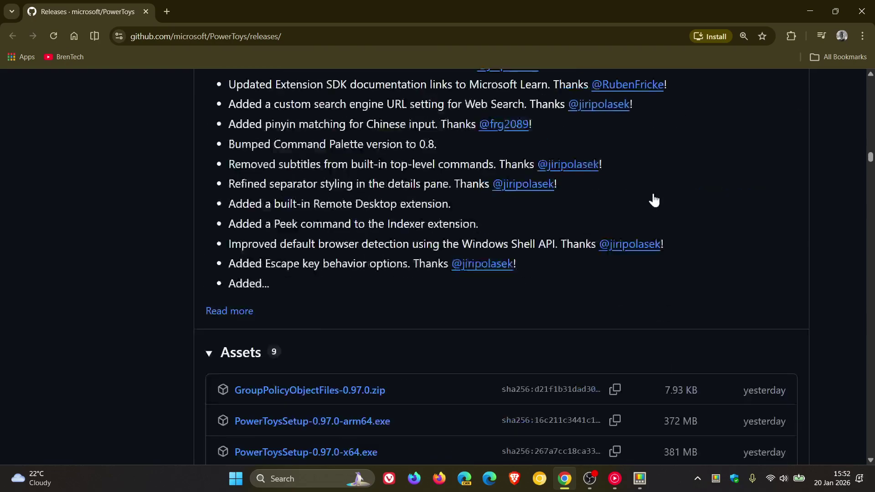
{"action": "scroll", "coordinate": [653, 199], "scroll_direction": "down", "scroll_amount": 4}
Step: Close the browser and minimize the PowerToys Settings window
{"action": "left_click", "coordinate": [862, 13]}
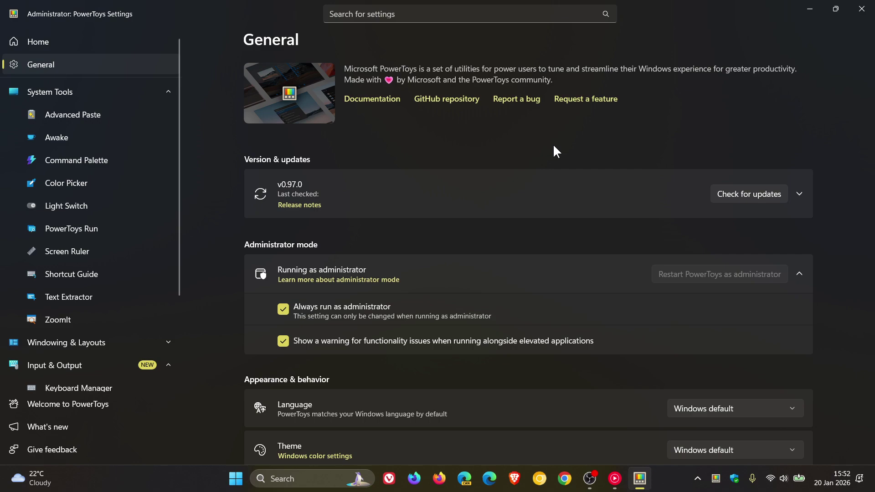
{"action": "left_click", "coordinate": [813, 6]}
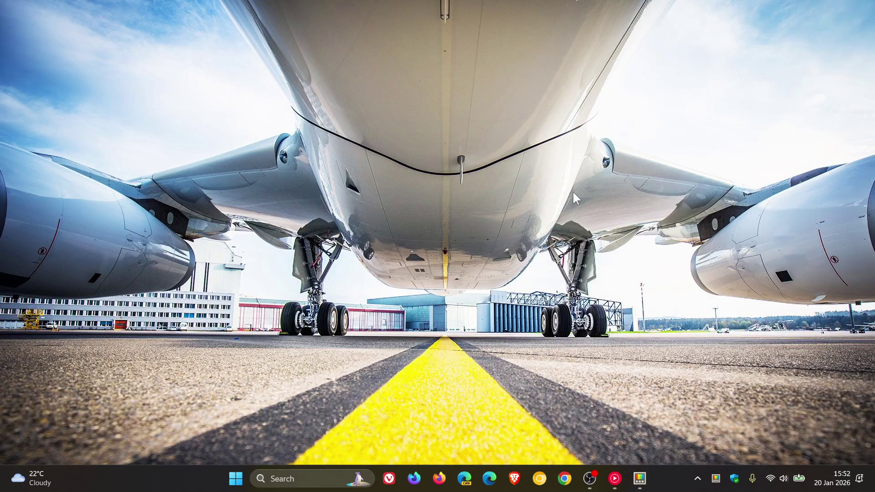